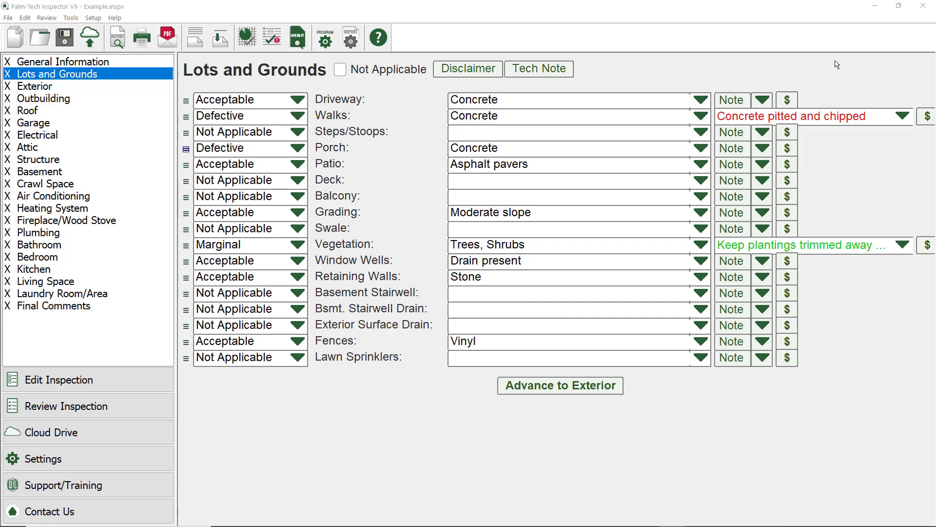
Open the Example Report Pics folder in a narrow Explorer window beside the full-height inspection.
left_click(898, 6)
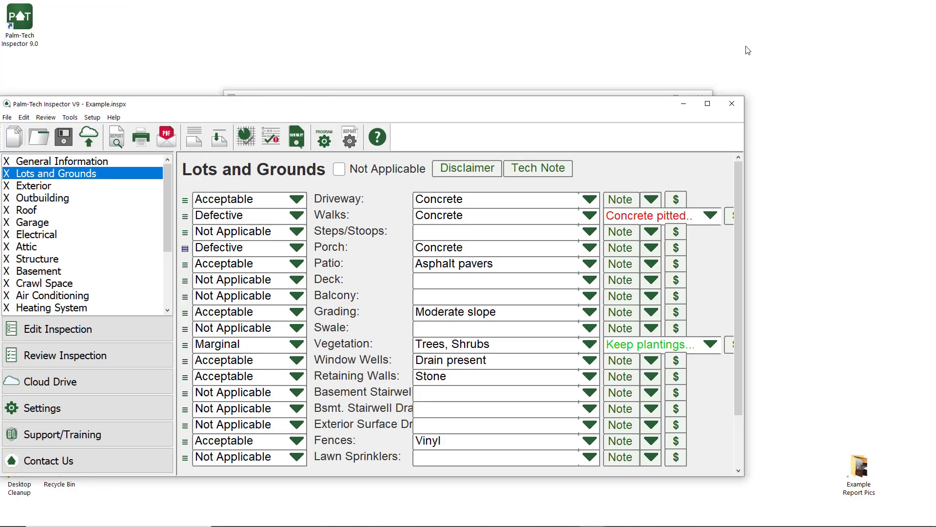
left_click_drag(623, 64, 620, 0)
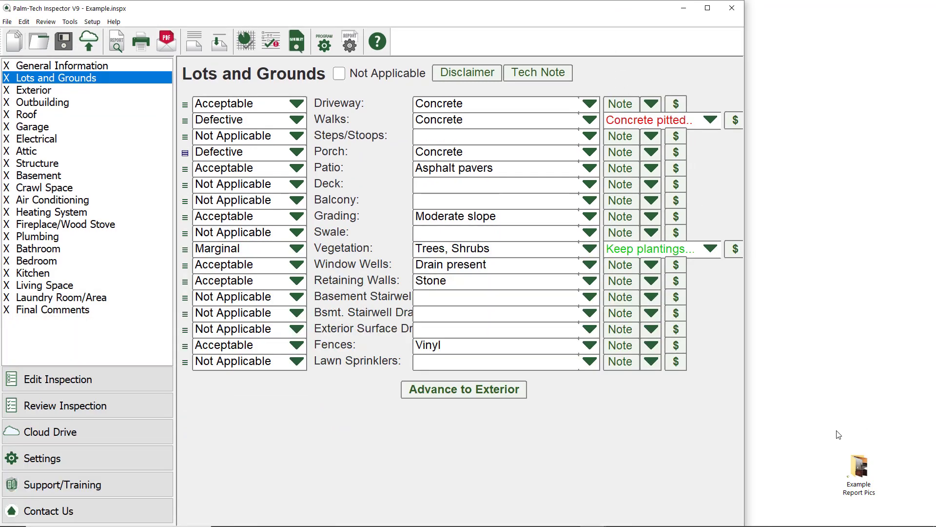
double_click(854, 468)
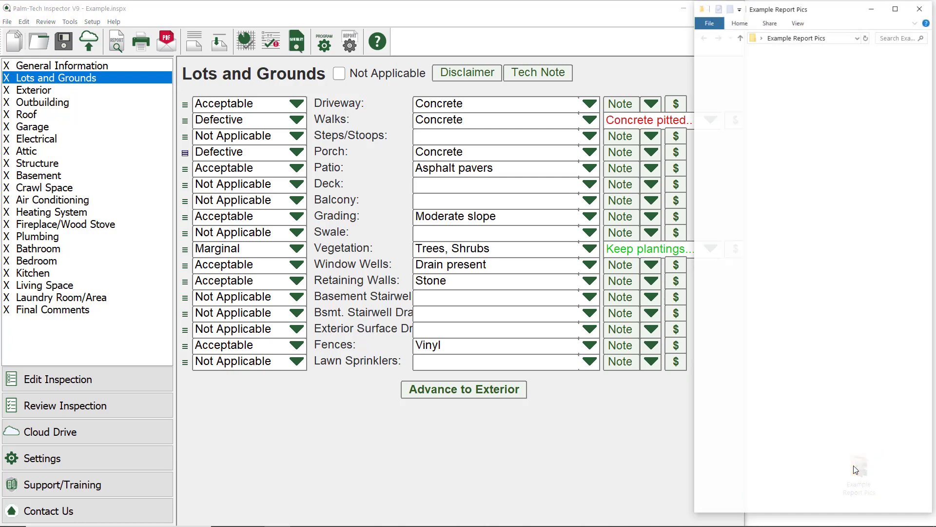
left_click_drag(694, 169, 742, 175)
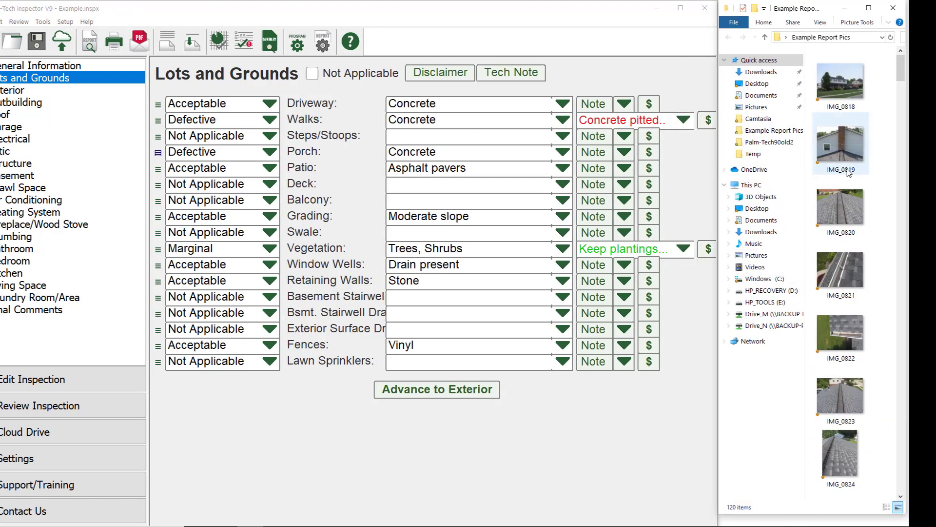
Attach photo IMG_0831 to the Porch row.
left_click_drag(900, 69, 902, 111)
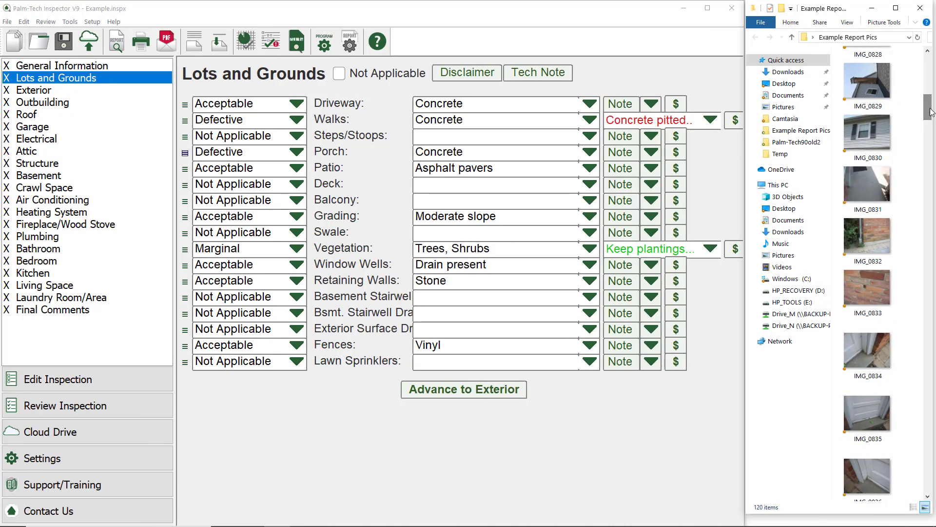
left_click(866, 175)
left_click_drag(865, 174, 355, 155)
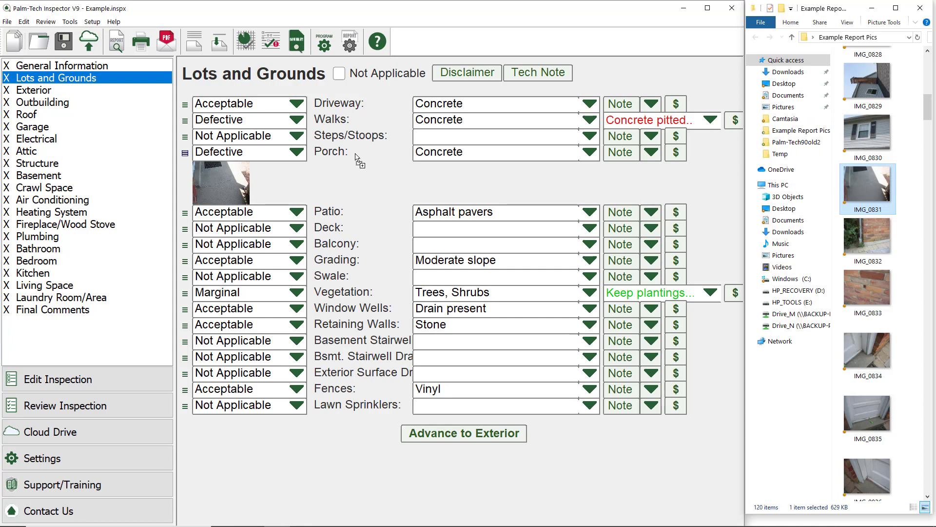
Attach photos IMG_0832 through IMG_0835 to the Patio row.
left_click(862, 243)
key("shift+Down")
key("shift+Down")
key("shift+Down")
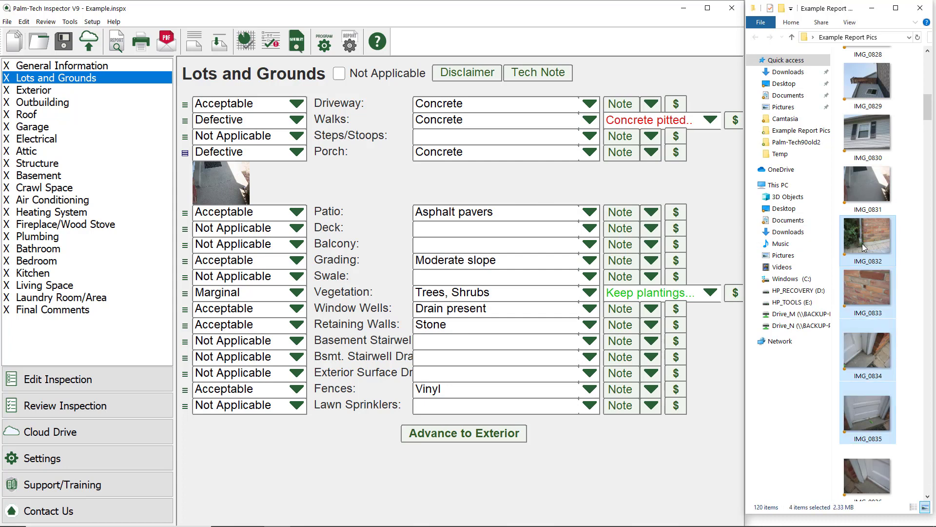
left_click_drag(862, 244, 351, 215)
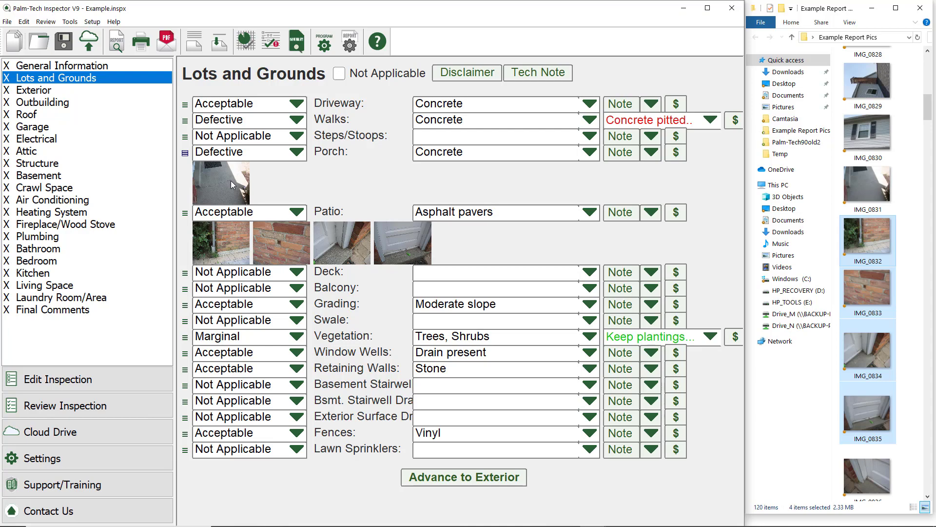
Open the Porch sidewalk photo in Edit Image and show the decoration types.
double_click(230, 181)
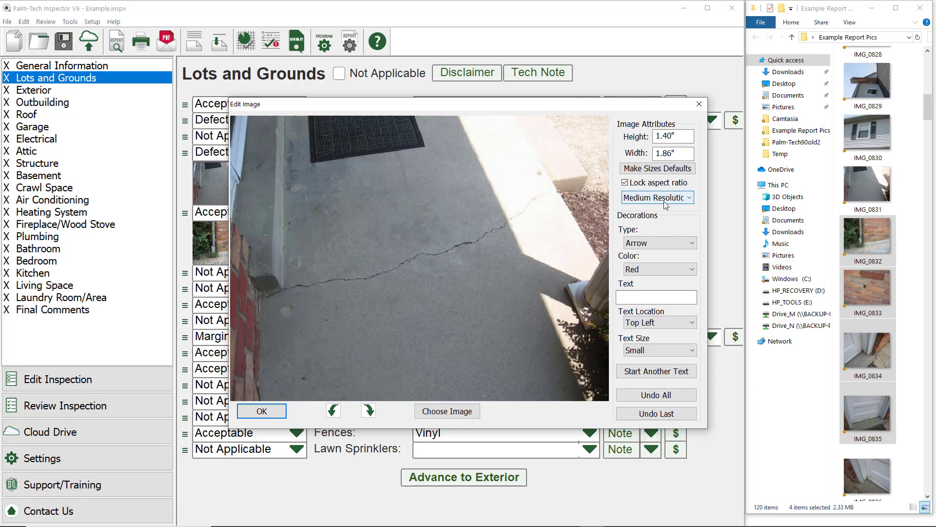
left_click(692, 244)
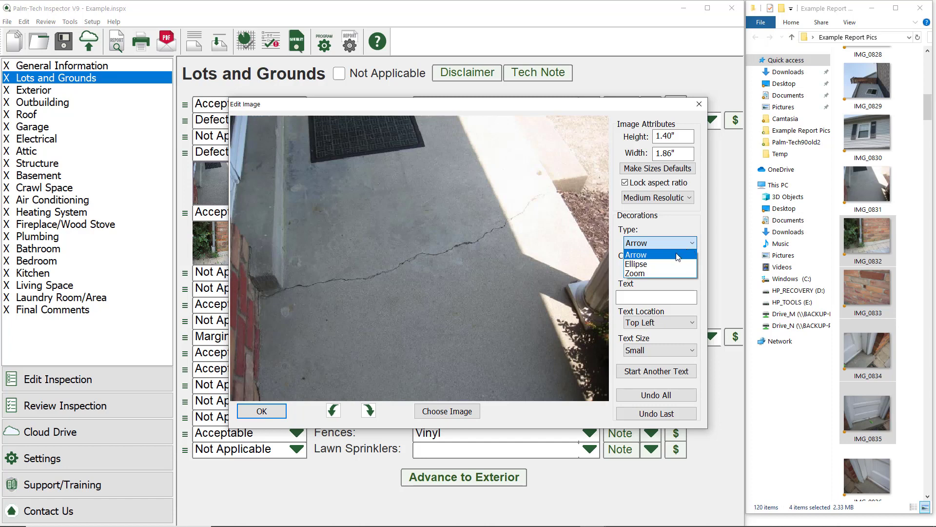
Draw red arrows on the photo pointing at the sidewalk crack.
left_click(676, 253)
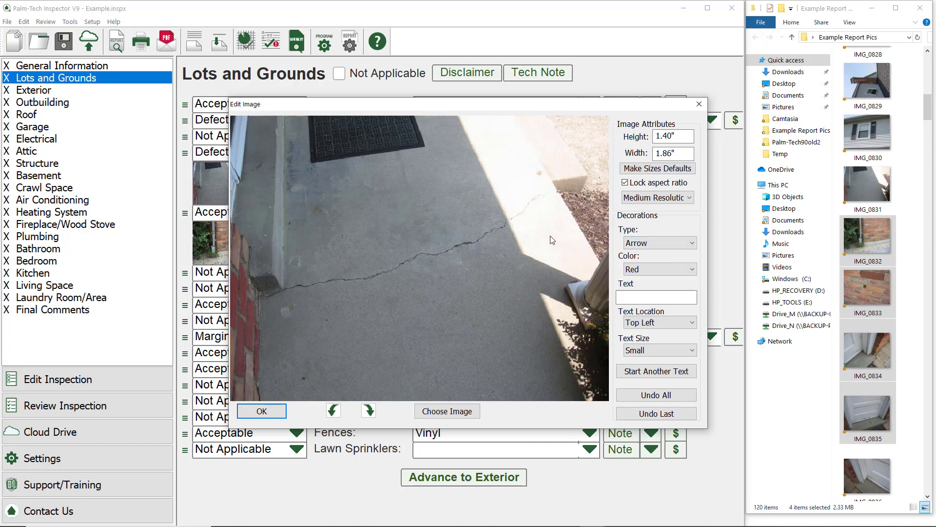
left_click_drag(551, 239, 525, 218)
left_click_drag(526, 255, 510, 236)
Circle part of the crack with a red ellipse, then set the decoration type to Zoom.
left_click(647, 243)
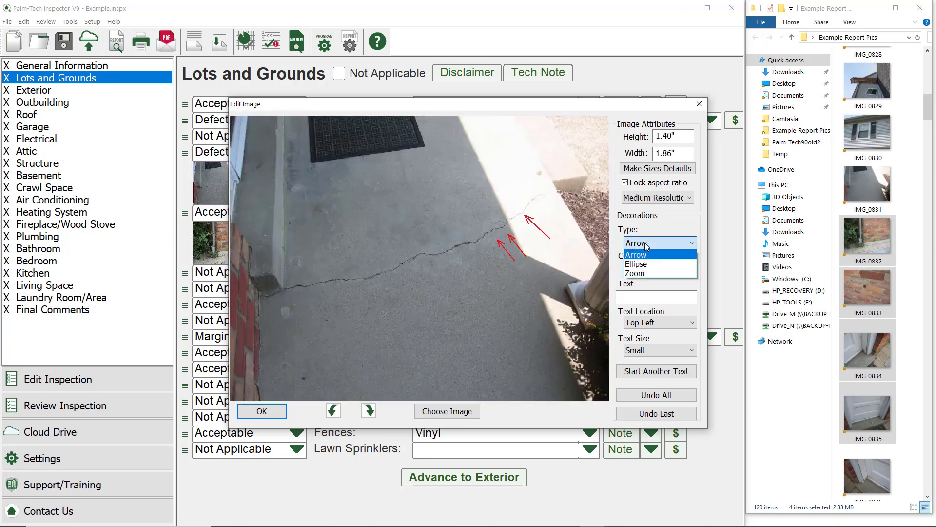
left_click(647, 266)
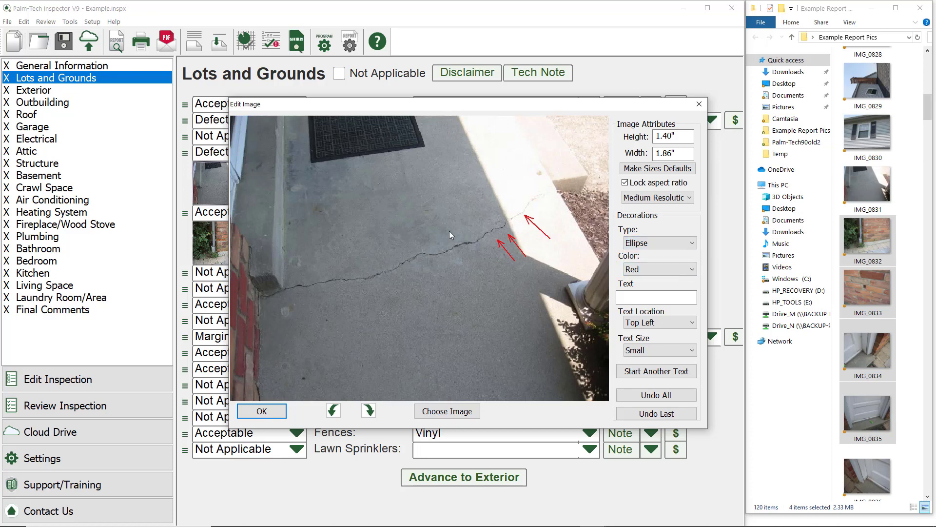
left_click_drag(491, 258, 492, 258)
left_click(640, 246)
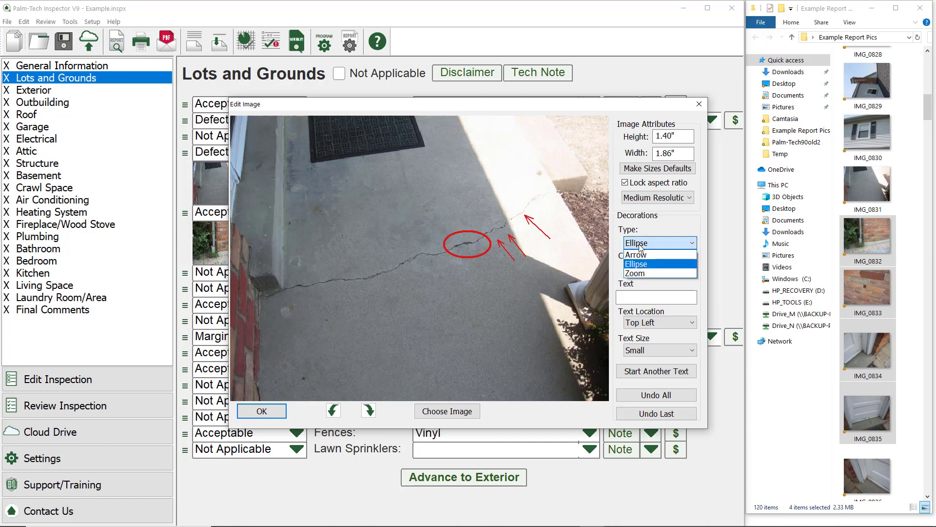
left_click(641, 274)
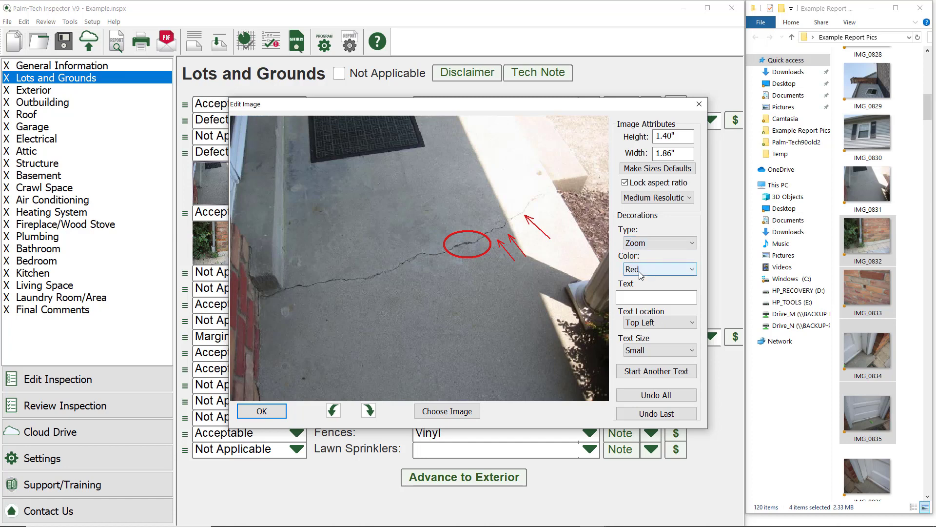
Frame a stretch of the crack with a blue zoom box.
left_click(668, 272)
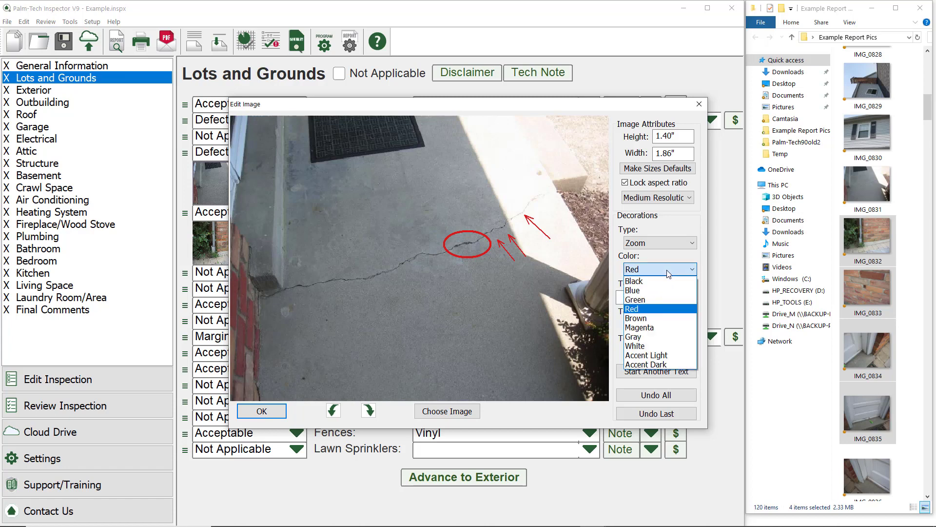
left_click(668, 290)
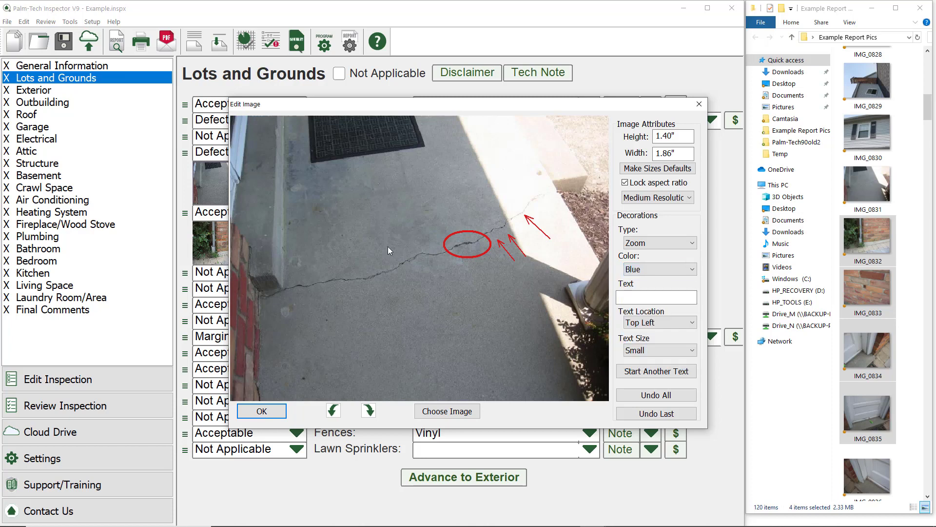
left_click_drag(374, 245, 444, 279)
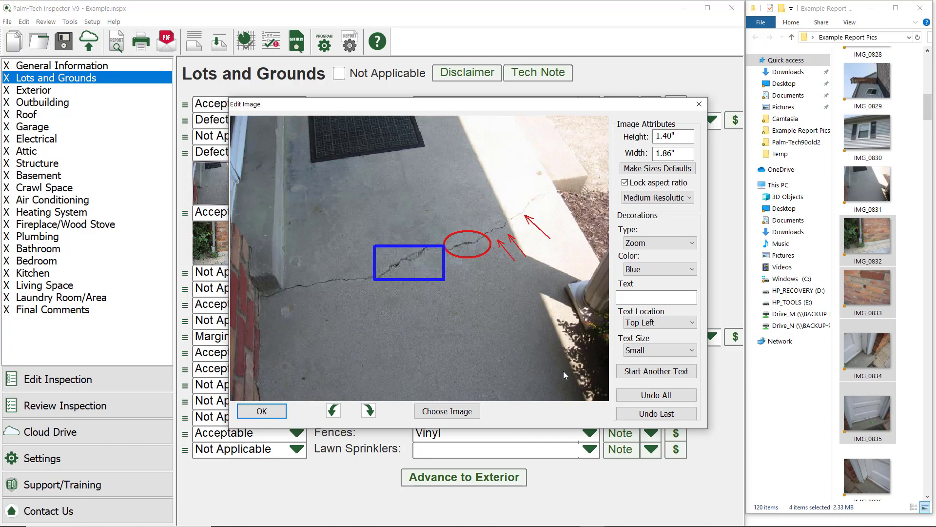
Undo the zoom box, then remove all decorations from the photo.
left_click(641, 418)
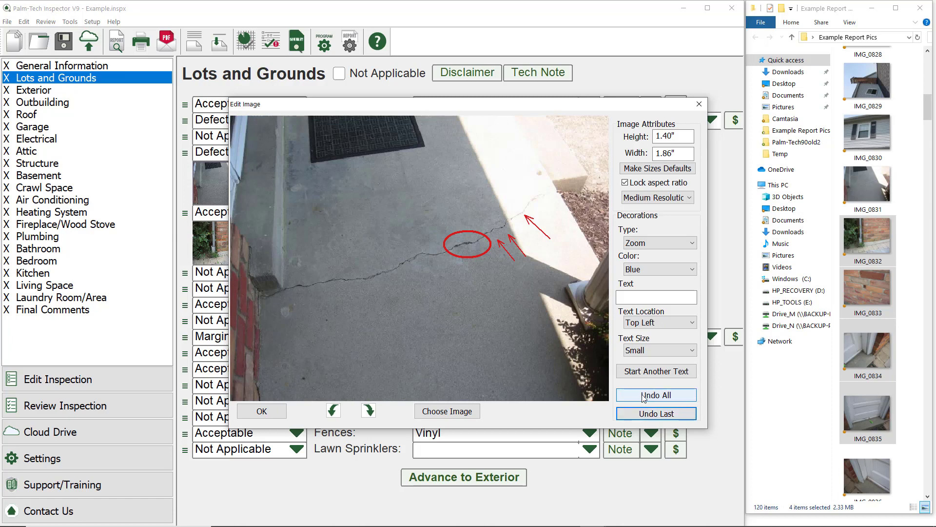
left_click(643, 396)
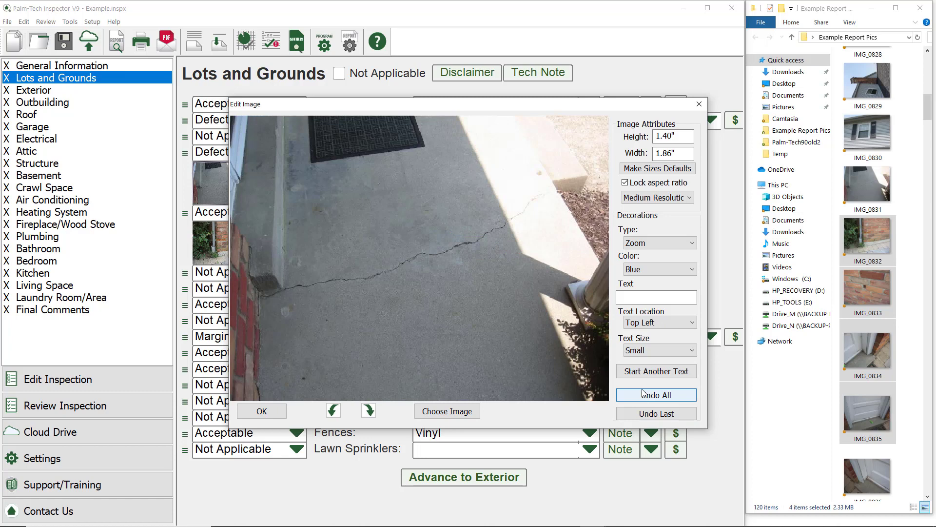
Caption the photo 'Sidewalk is cracked' in Large text at Bottom Center.
left_click(626, 298)
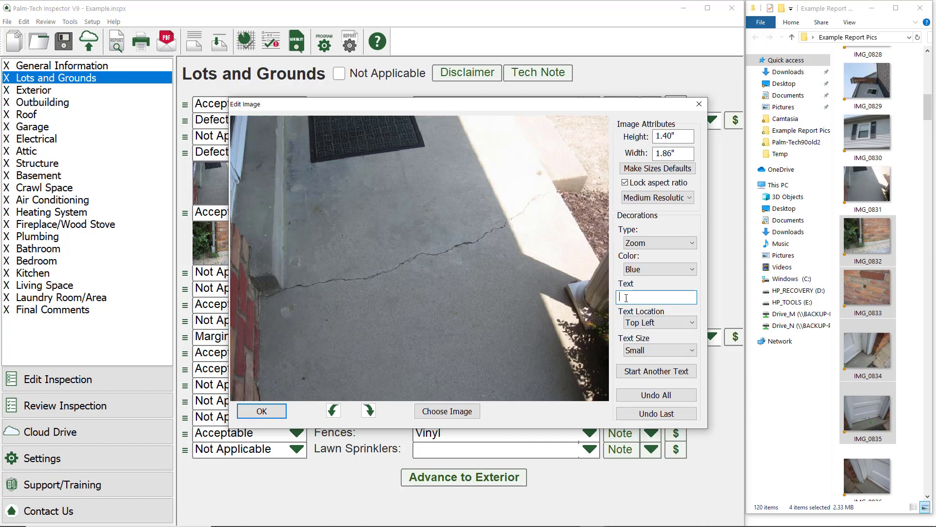
type("Sidewalk is cracked")
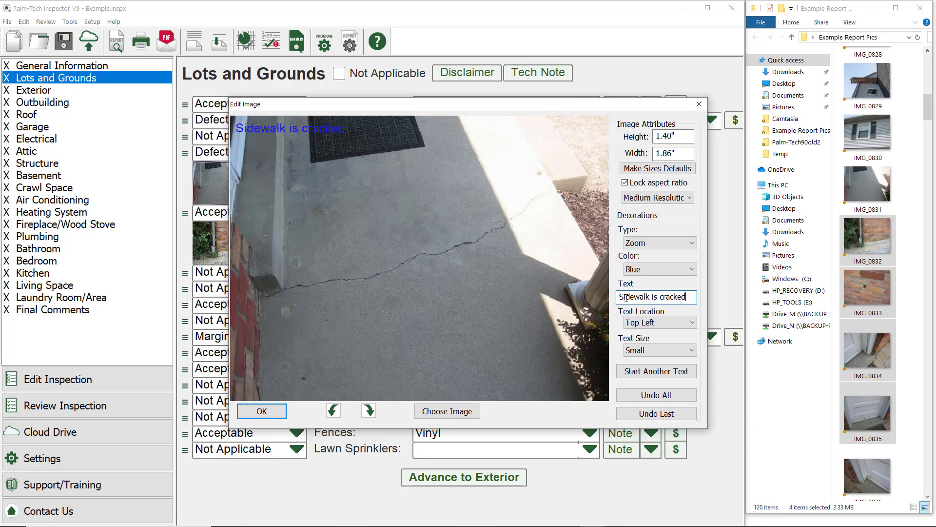
left_click(663, 322)
left_click(653, 368)
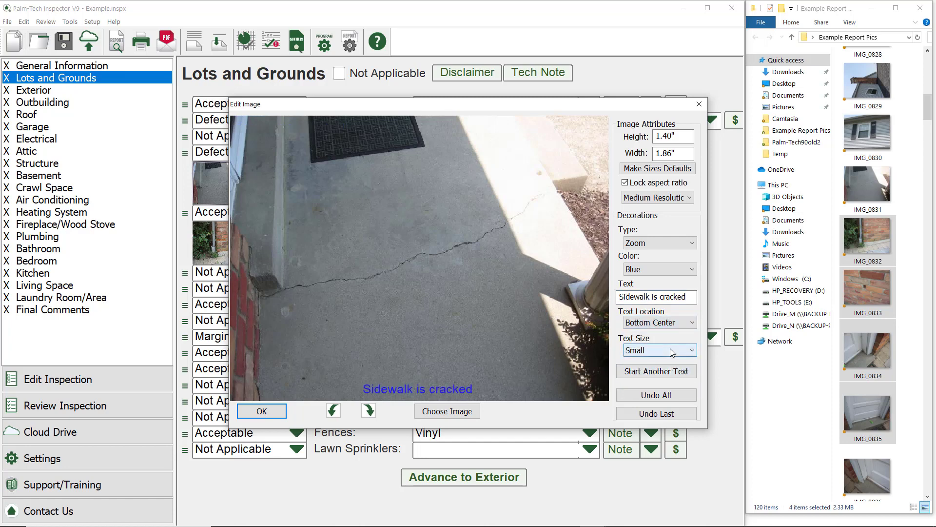
left_click(672, 351)
left_click(665, 378)
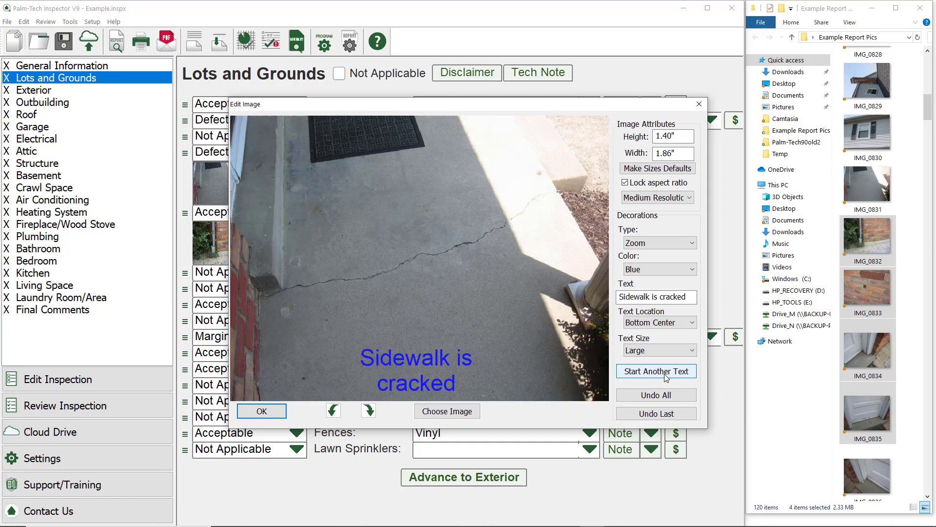
Rotate the photo left and back to landscape, then save the edits with OK.
left_click(332, 412)
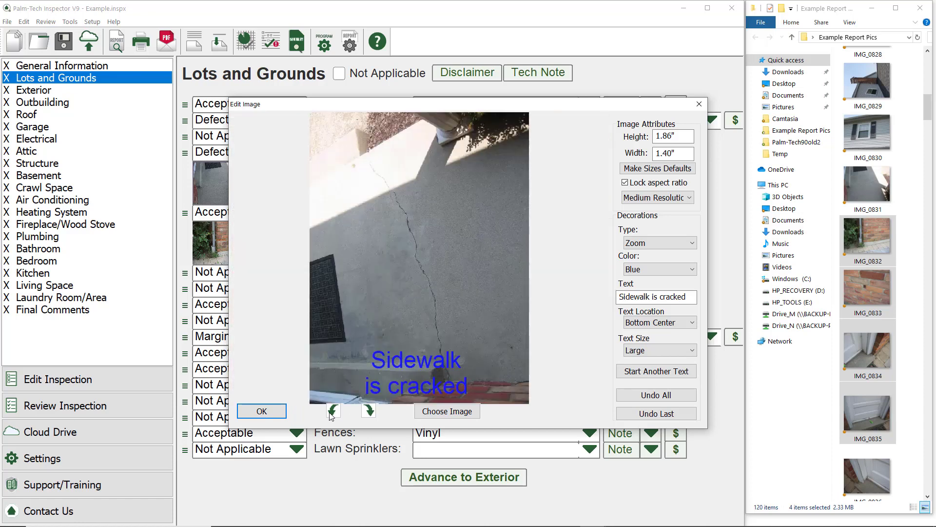
left_click(333, 411)
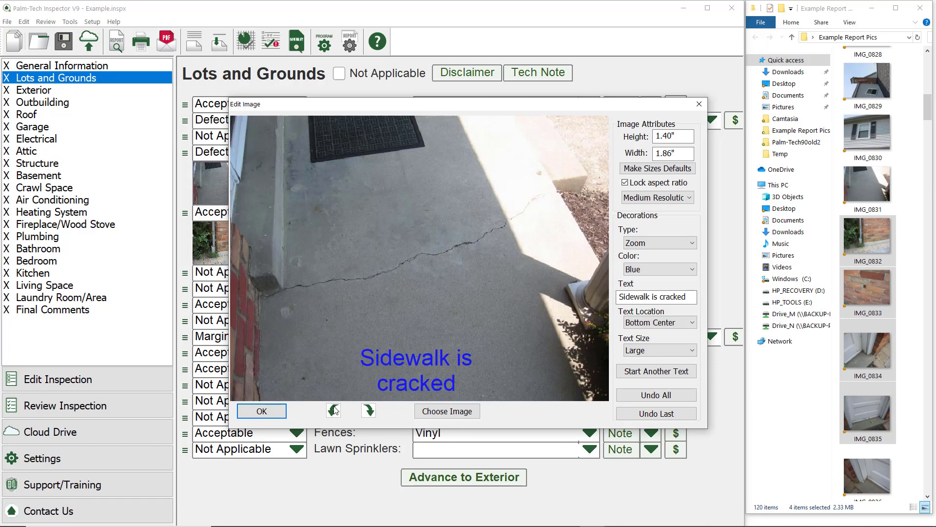
left_click(266, 412)
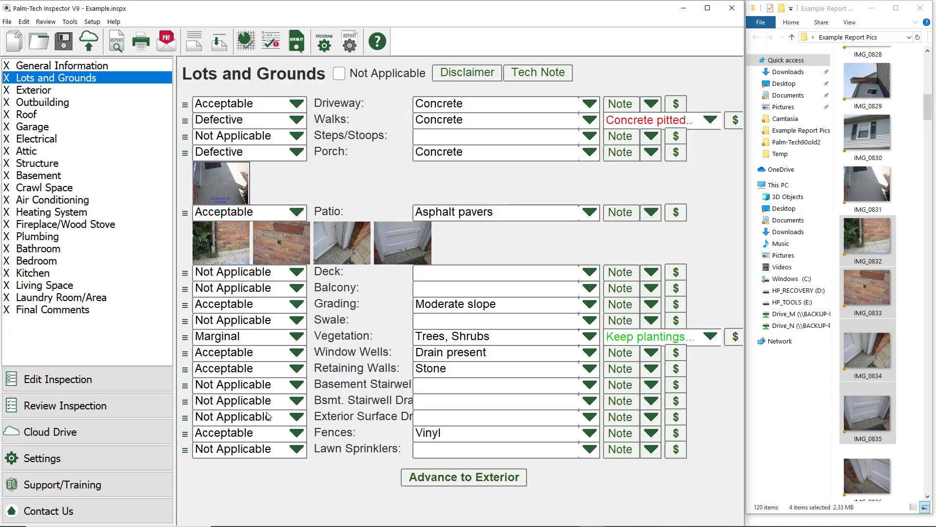